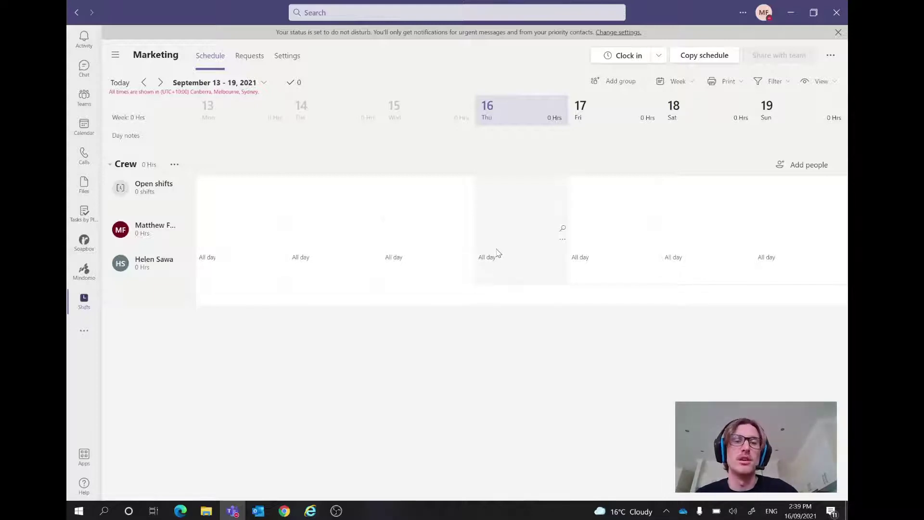
Add a new green shift on Thursday 16
left_click(562, 240)
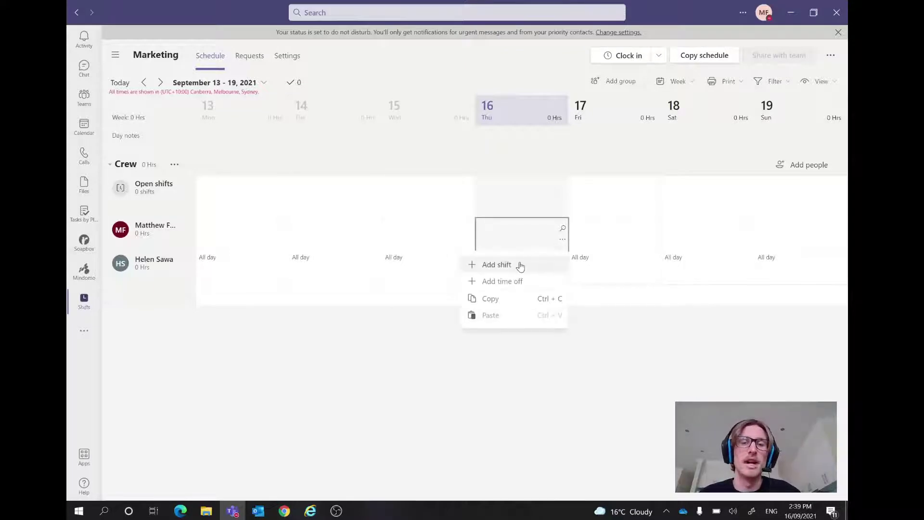
left_click(520, 266)
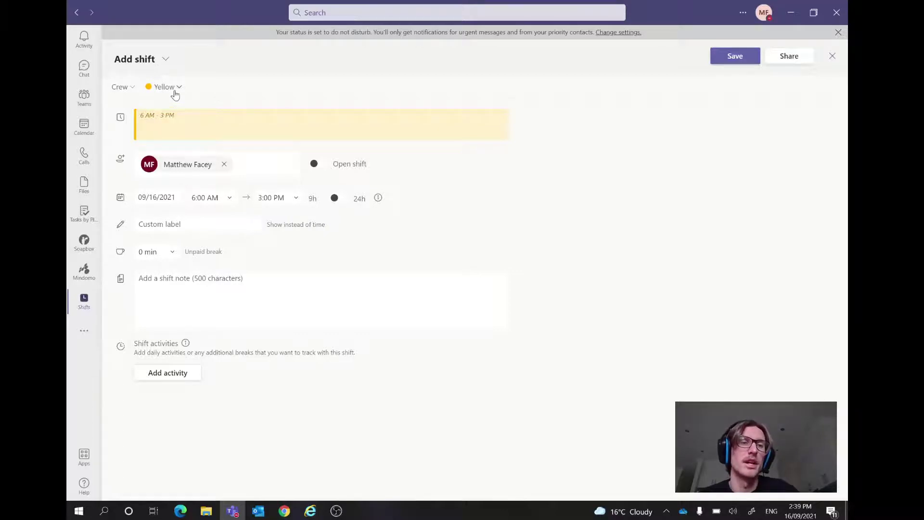
left_click(172, 88)
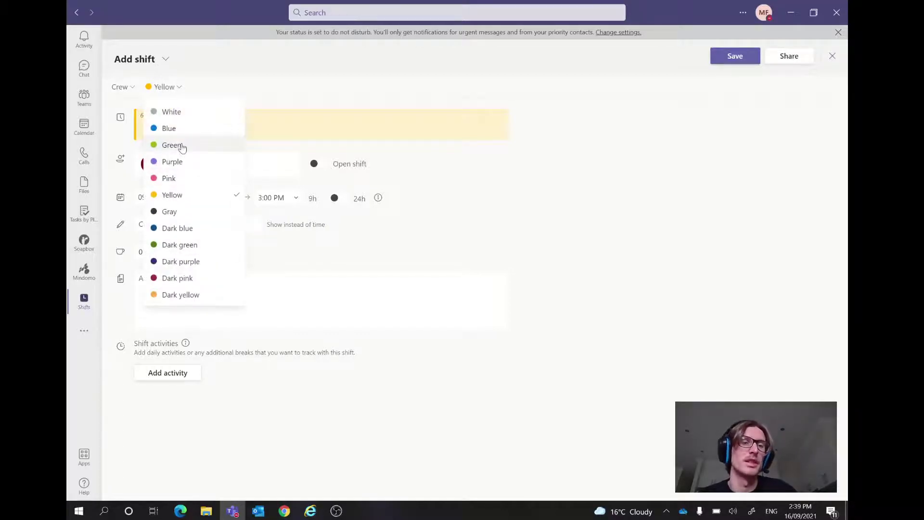
left_click(183, 147)
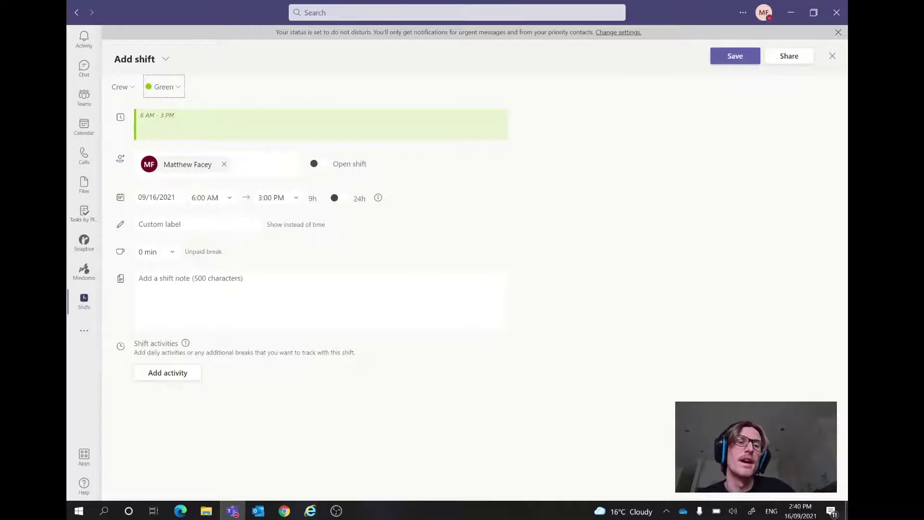
Label the shift 'Fostering Shift' and give it a 15 min unpaid break
left_click(159, 224)
type("Fos")
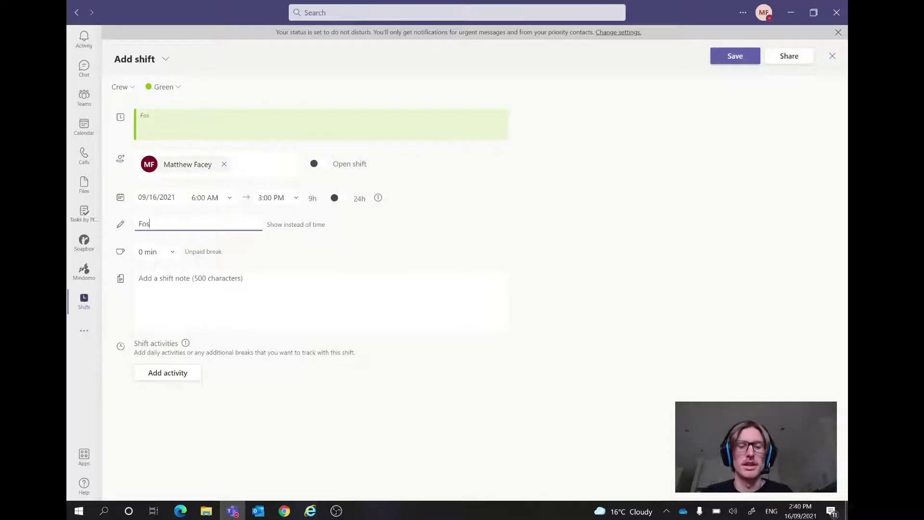
type("tering Shi")
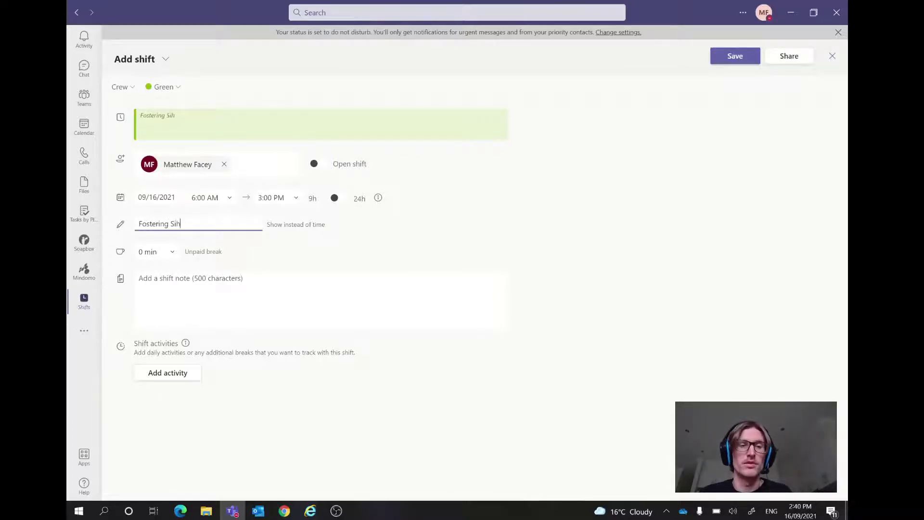
key("BackSpace")
key("BackSpace")
type("hift")
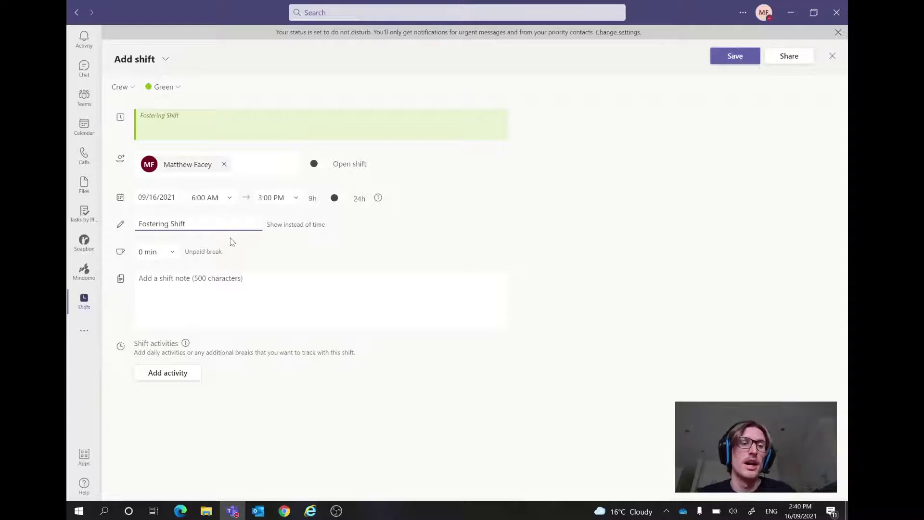
left_click(171, 252)
left_click(153, 285)
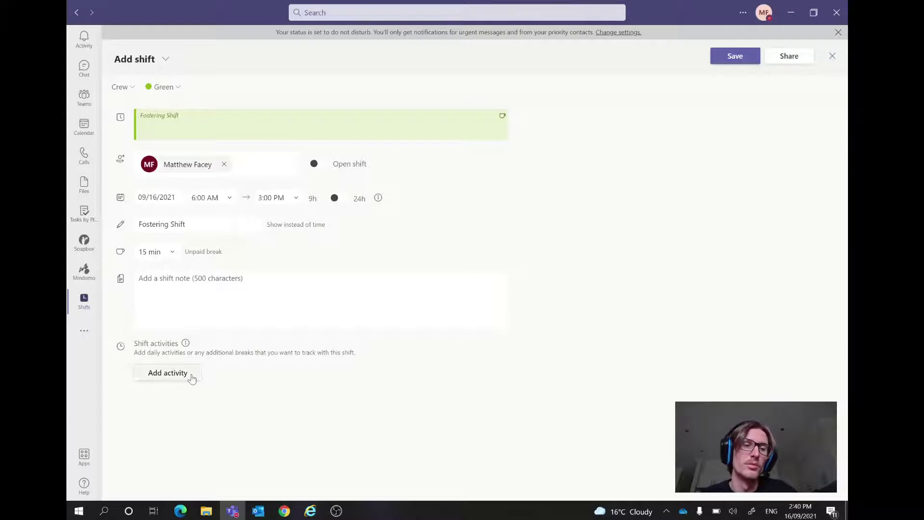
Skip adding shift activities and save the Fostering Shift to Thursday 16
left_click(168, 374)
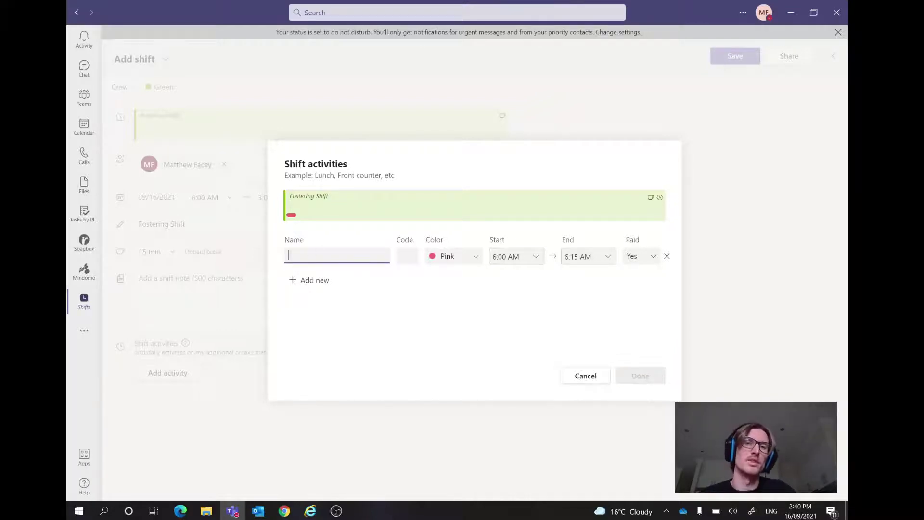
left_click(586, 375)
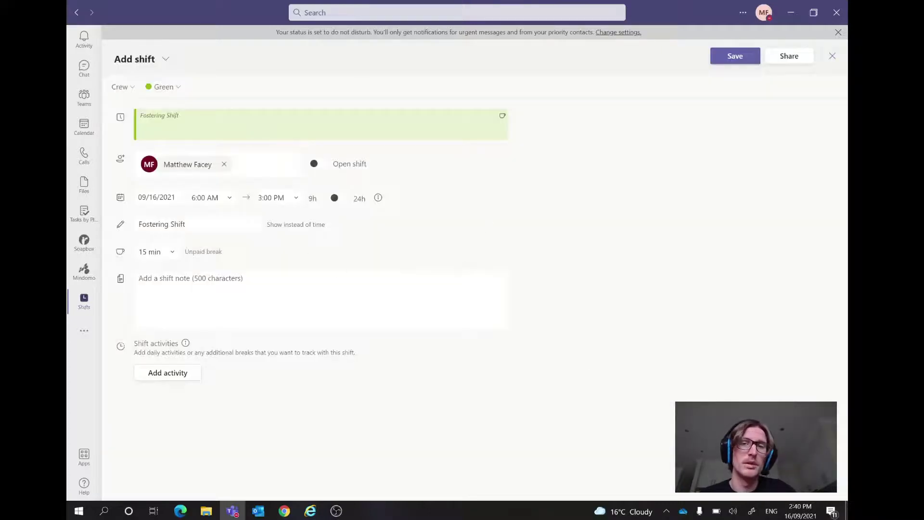
left_click(725, 57)
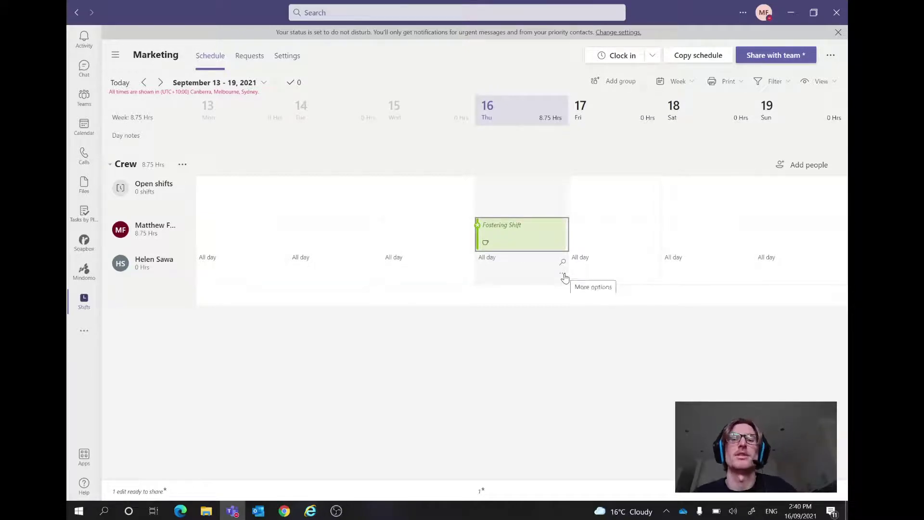
Add an all-day Sick Day time off for the second crew member on Thursday 16
left_click(563, 275)
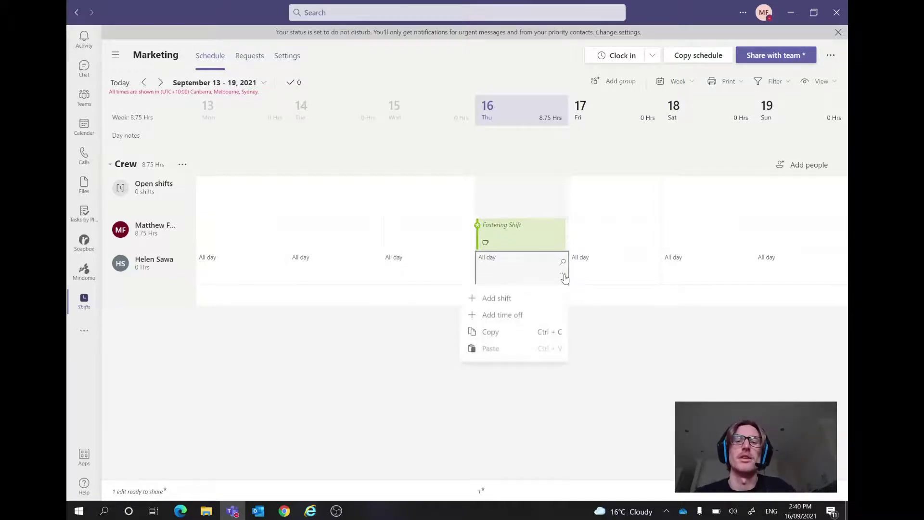
left_click(528, 318)
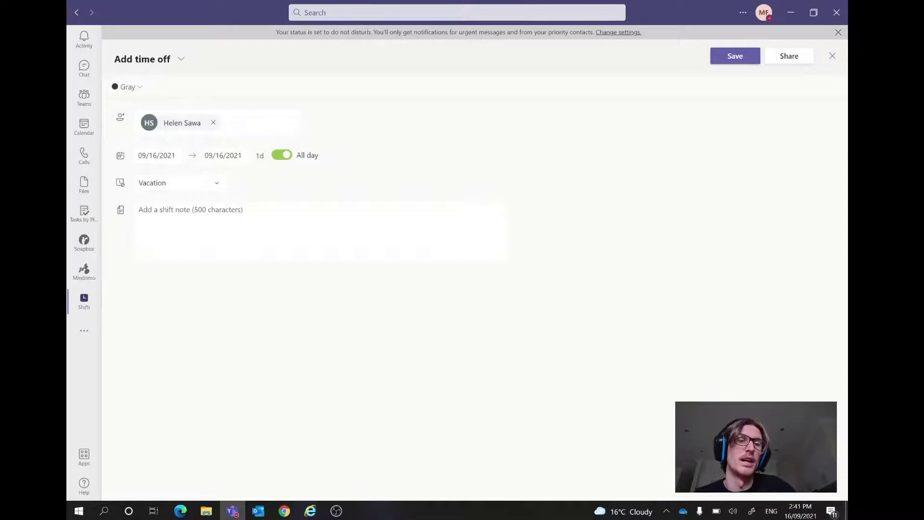
left_click(202, 187)
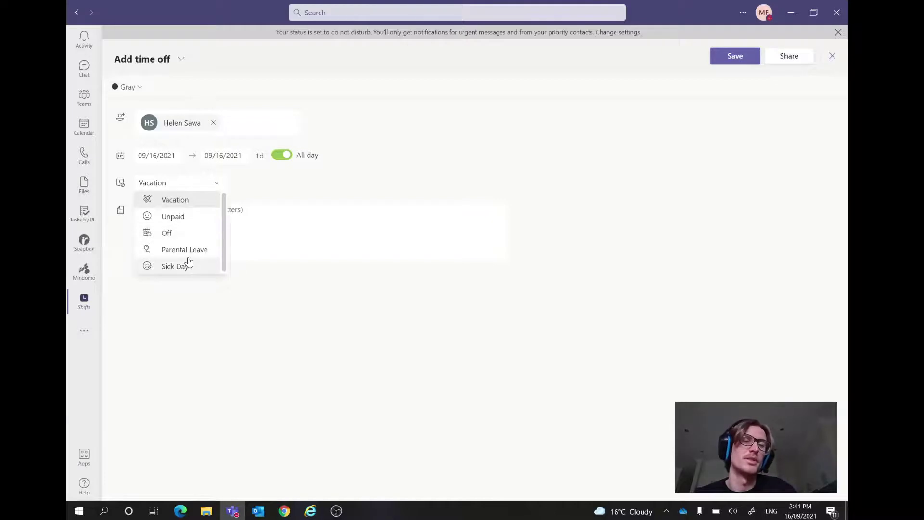
scroll(188, 261, "down", 1)
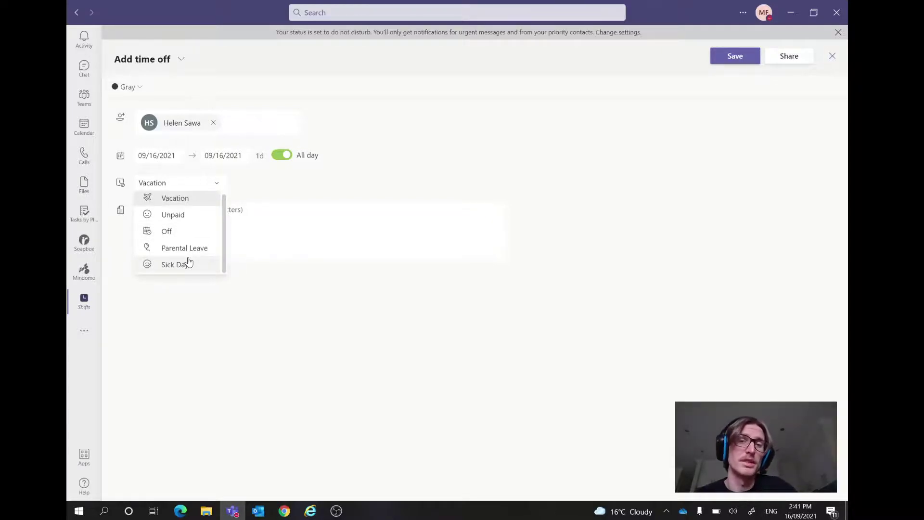
scroll(188, 261, "up", 1)
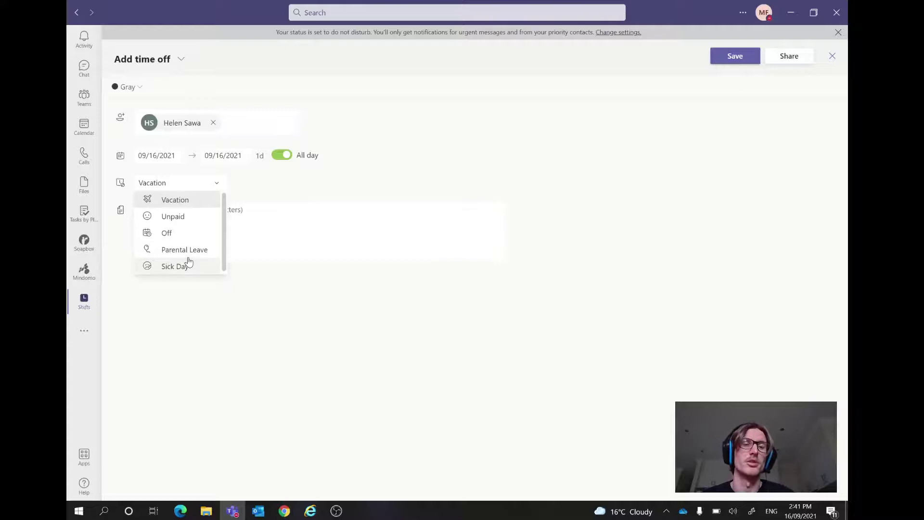
left_click(187, 265)
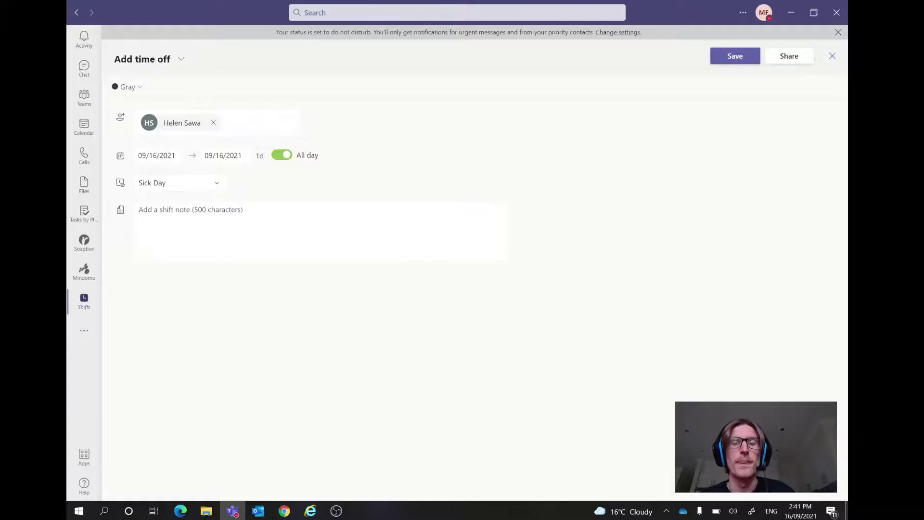
left_click(725, 58)
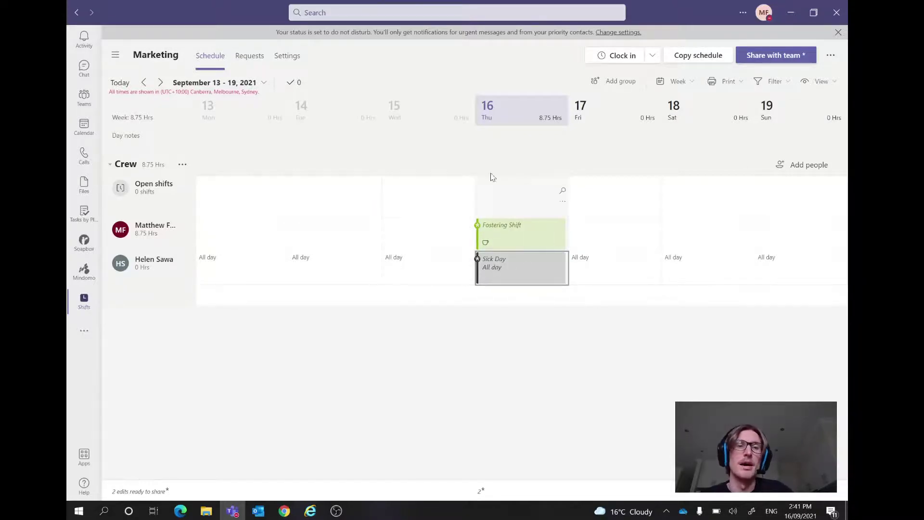
left_click(587, 146)
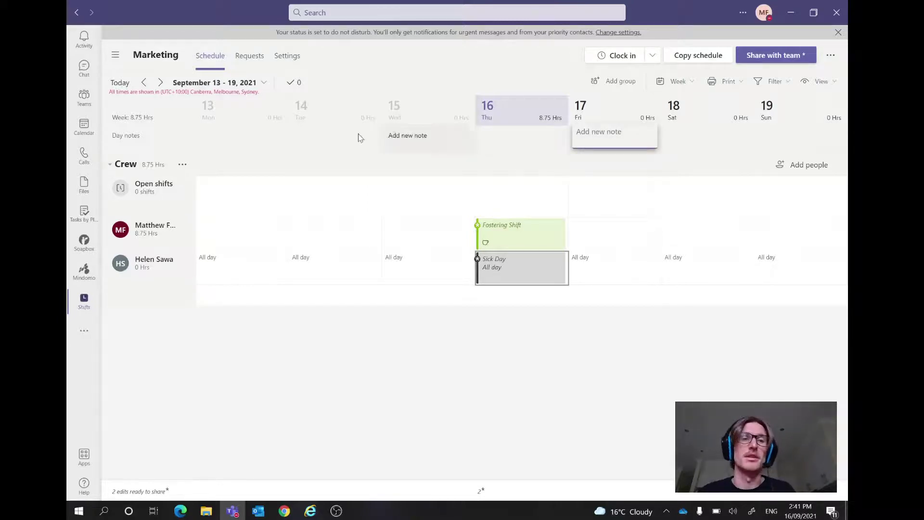
type("U")
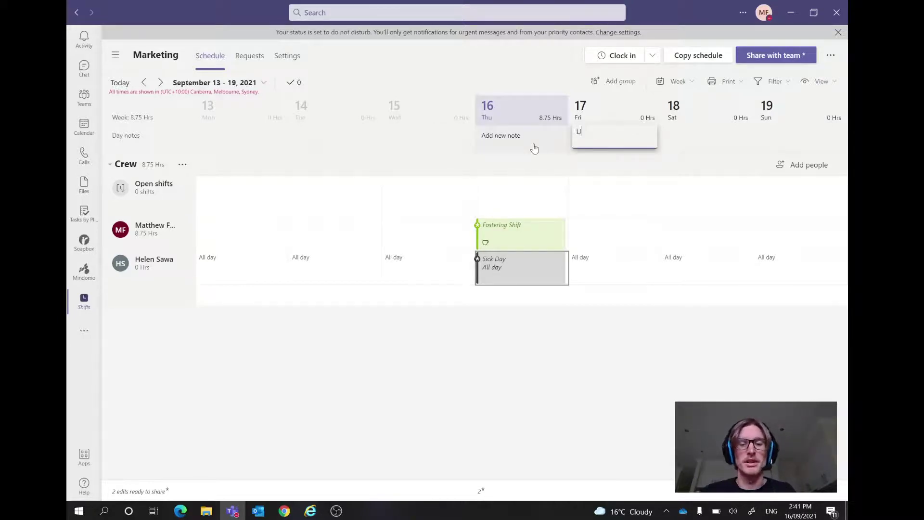
type("nderstaff")
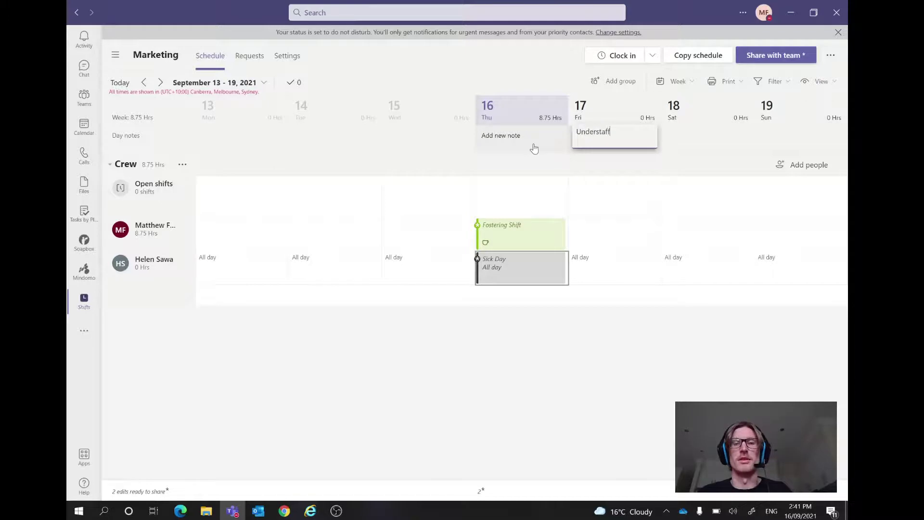
type("ed")
left_click(594, 392)
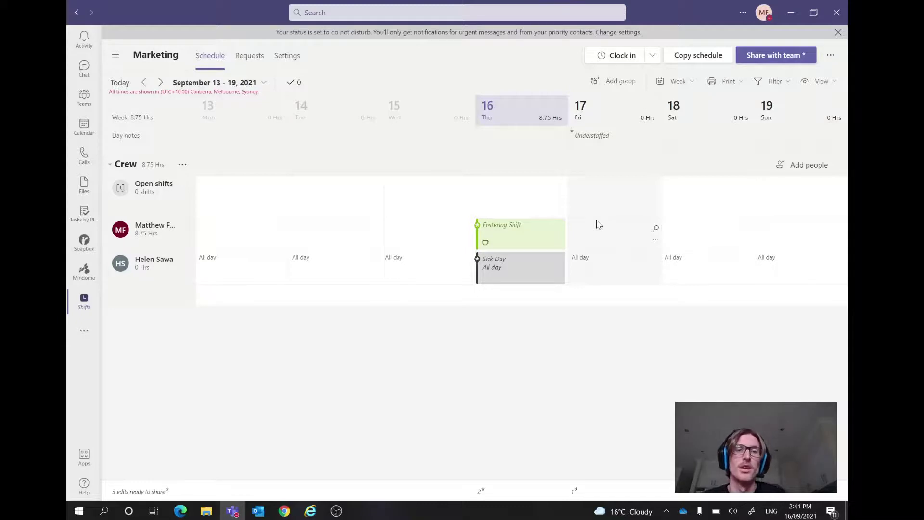
Draft a new Vacation time-off request ending September 17
left_click(250, 57)
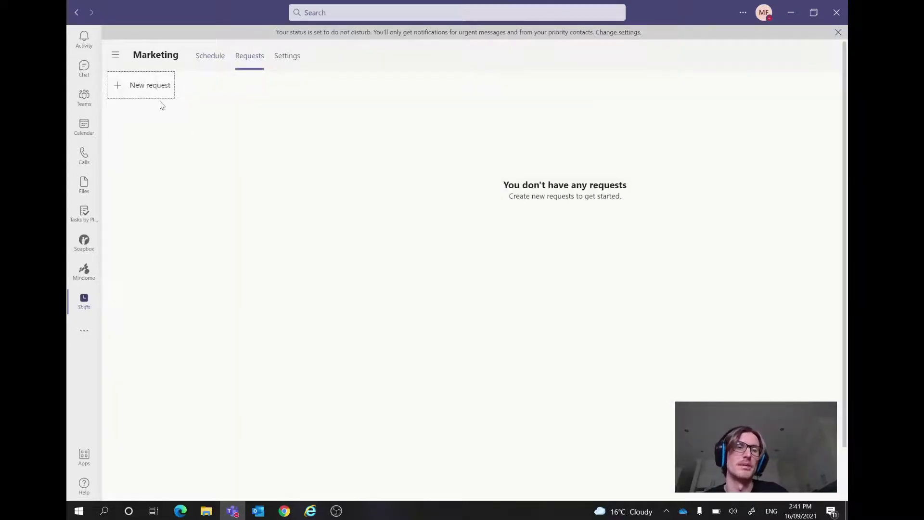
left_click(146, 91)
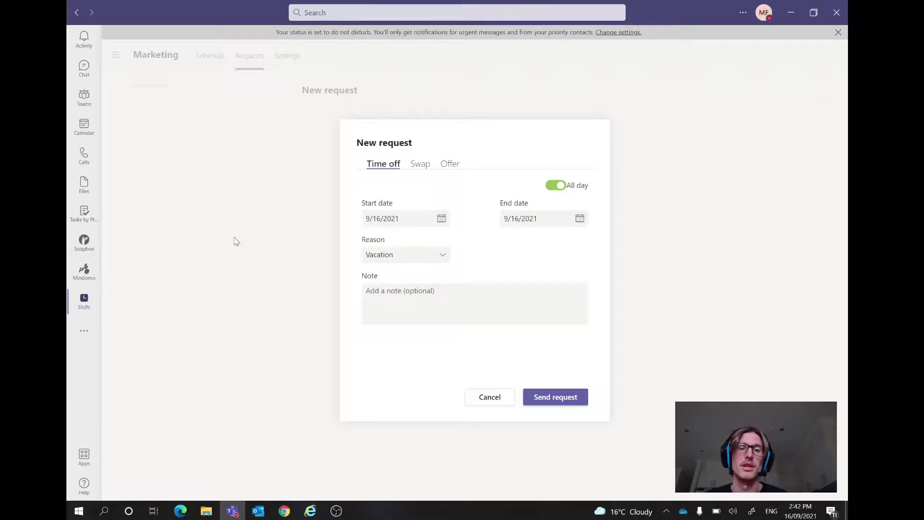
left_click(408, 262)
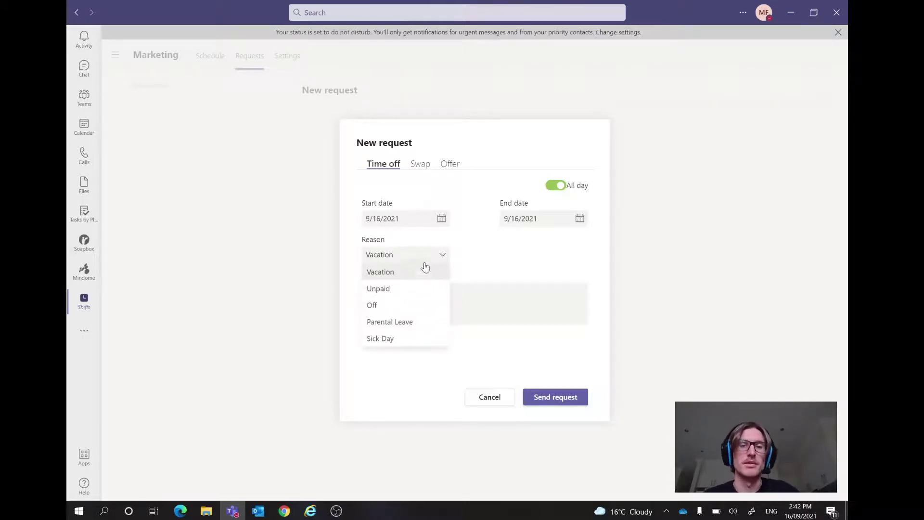
left_click(425, 259)
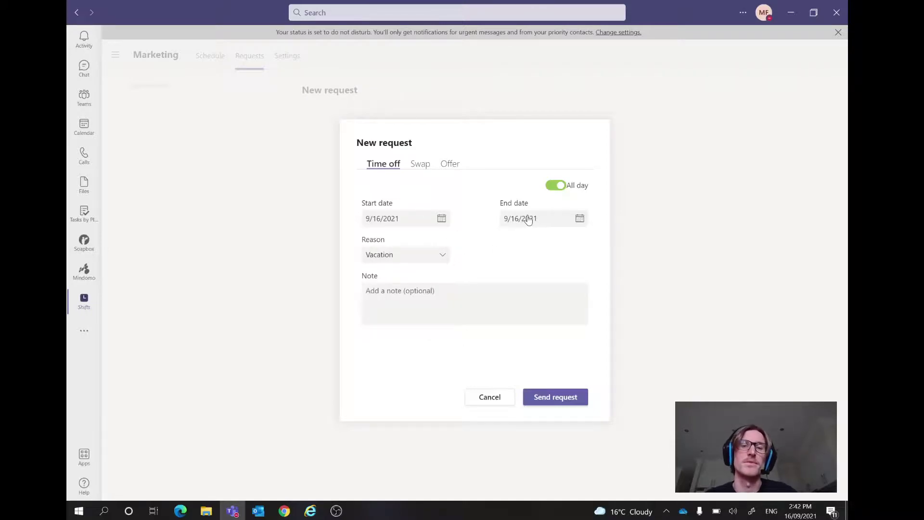
left_click(512, 221)
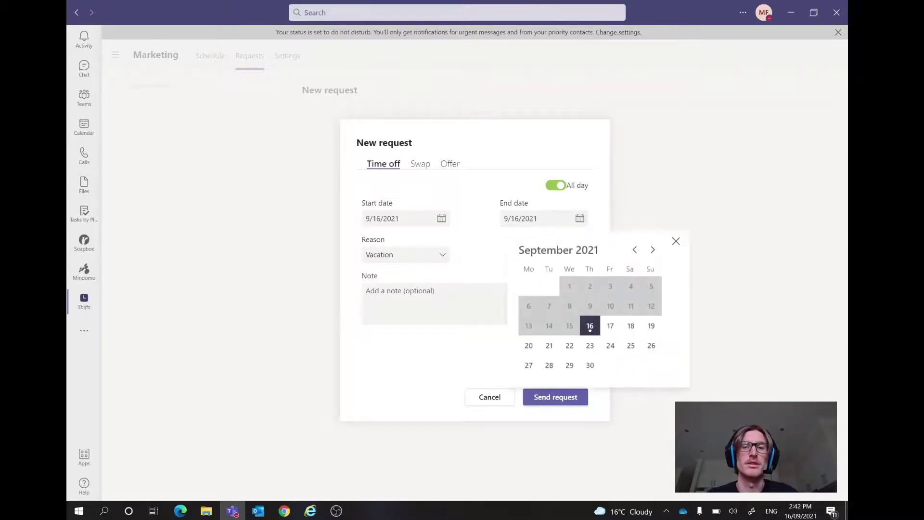
left_click(612, 327)
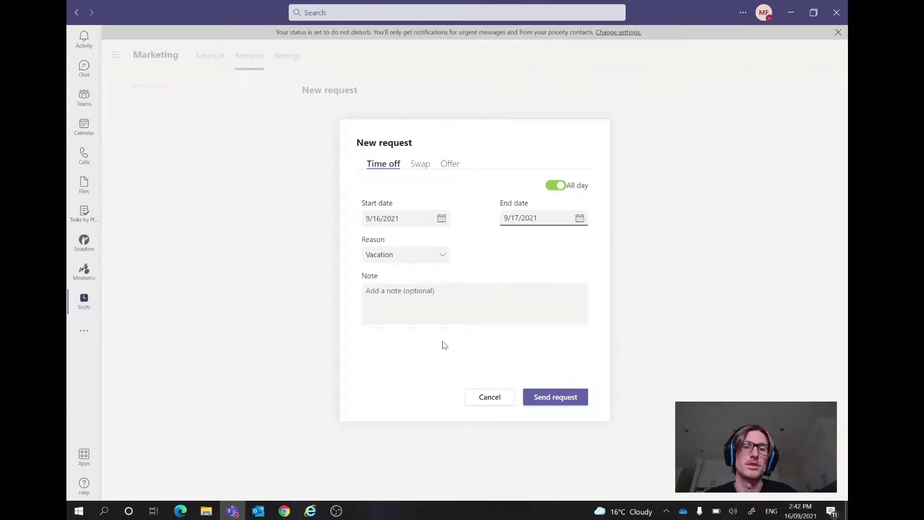
Review the swap request options, discard the draft, and go to Shifts settings
left_click(413, 166)
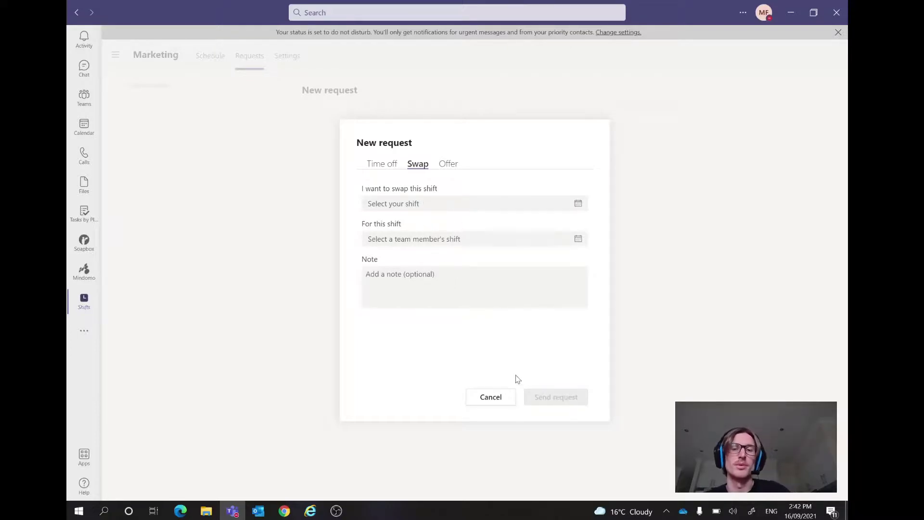
left_click(491, 397)
left_click(295, 59)
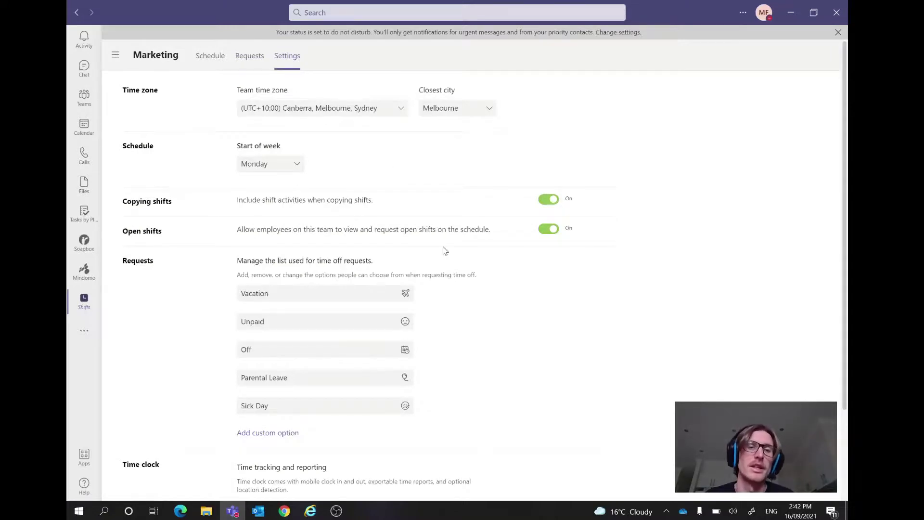
scroll(440, 250, "down", 1)
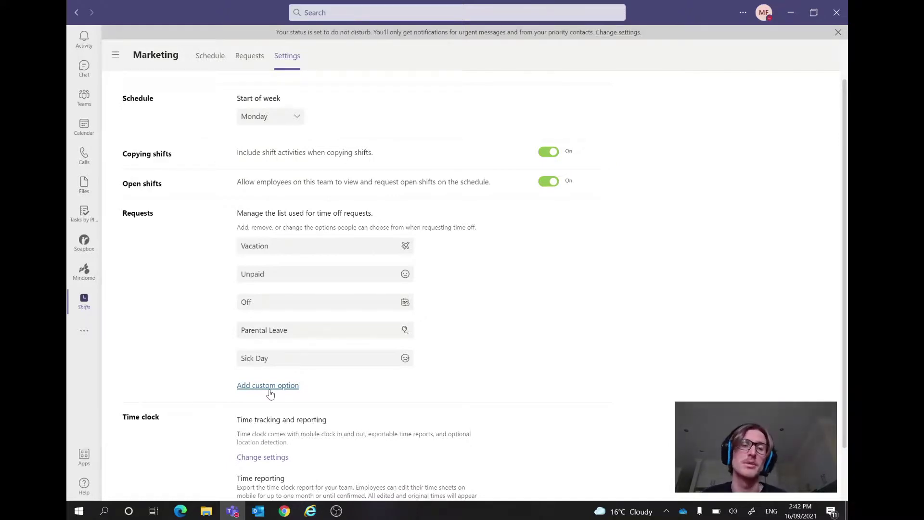
scroll(270, 393, "down", 2)
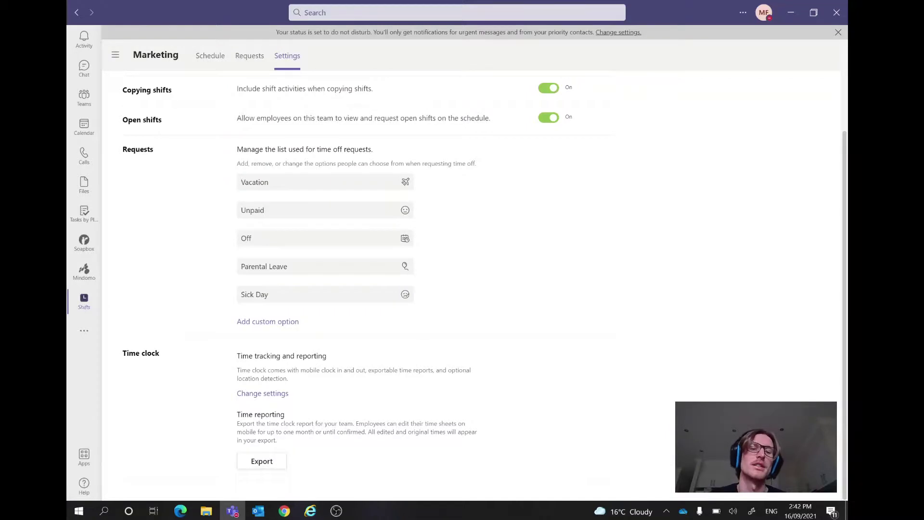
Clock in to the Marketing shift from the Schedule view
left_click(210, 57)
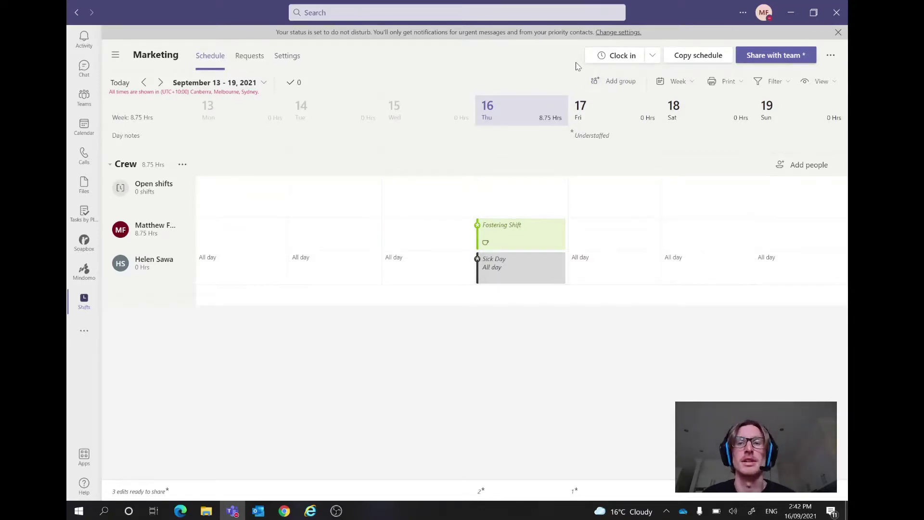
left_click(620, 56)
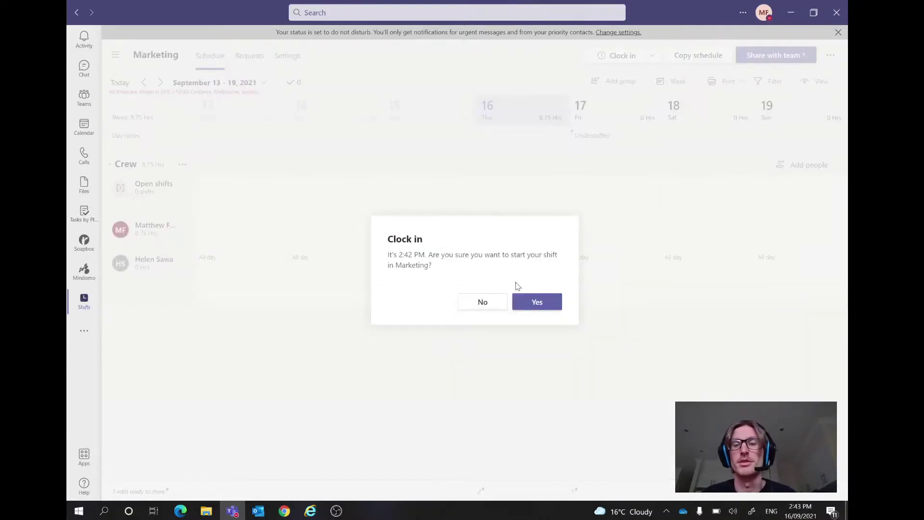
left_click(533, 302)
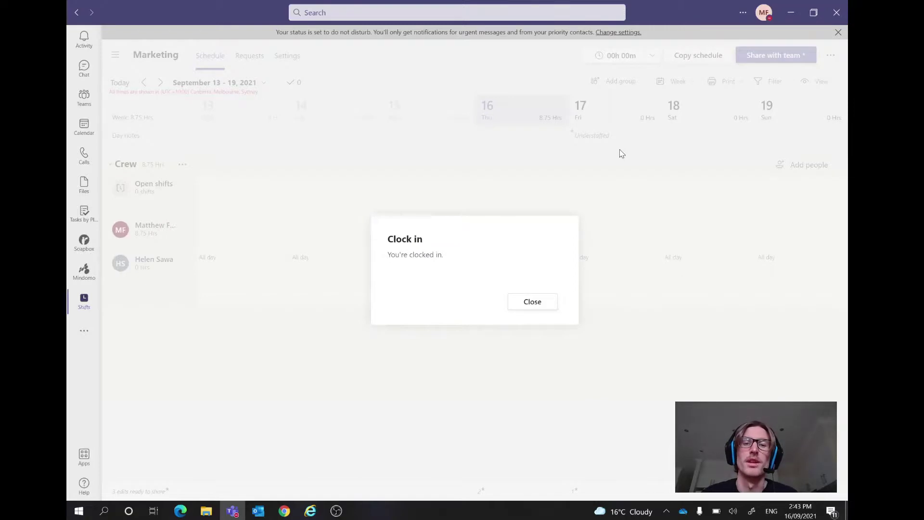
left_click(542, 300)
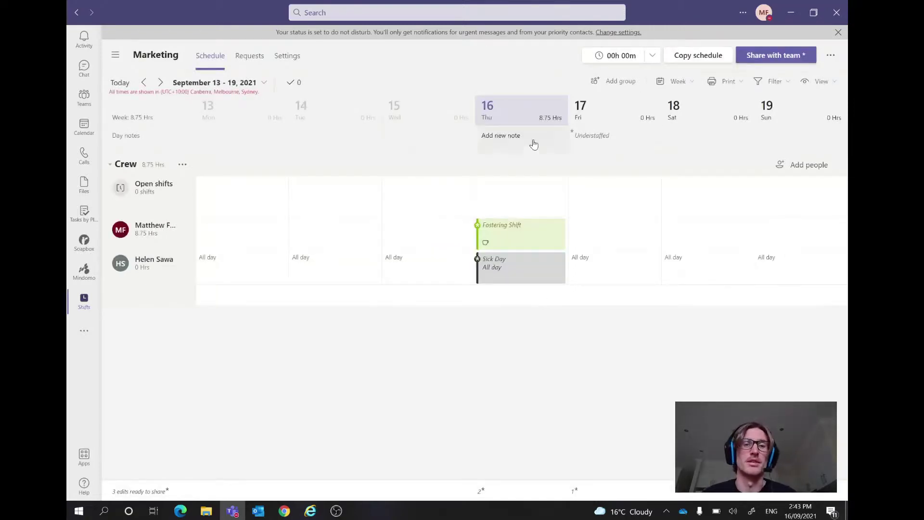
Clock out of the shift via the time clock dropdown
mouse_move(516, 129)
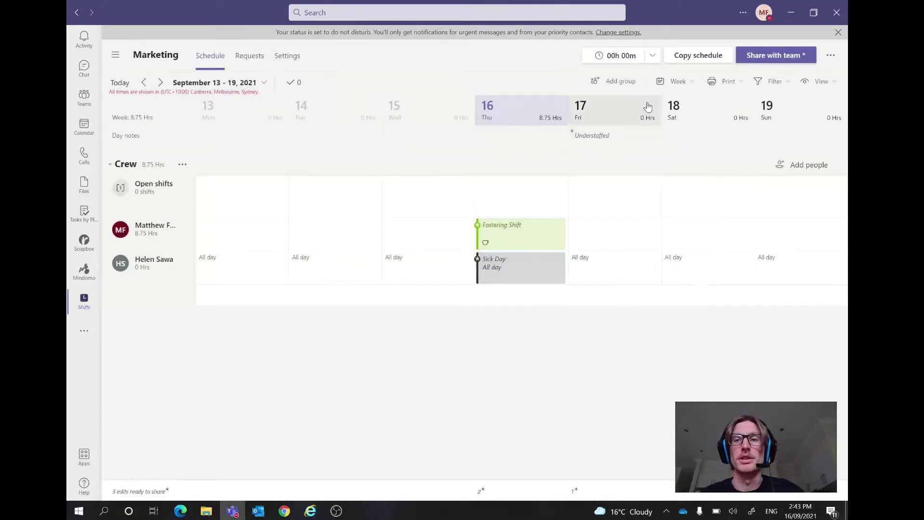
left_click(653, 56)
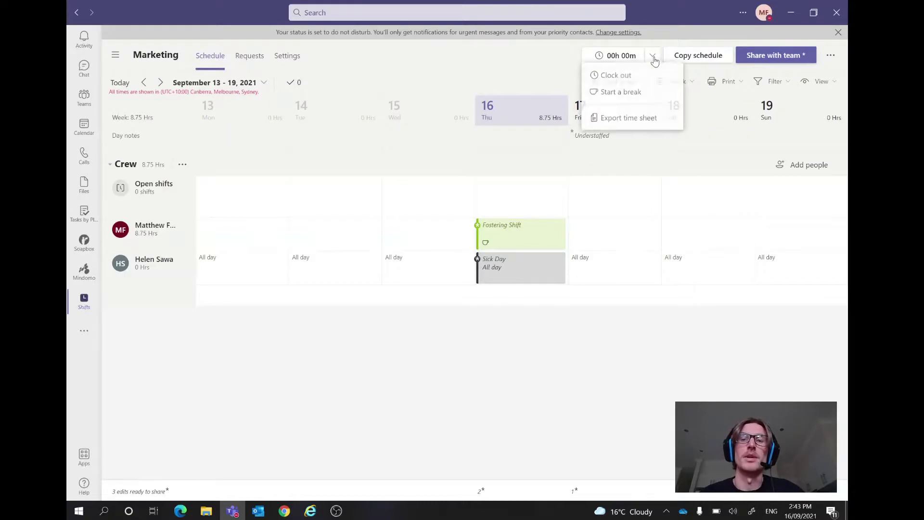
left_click(635, 78)
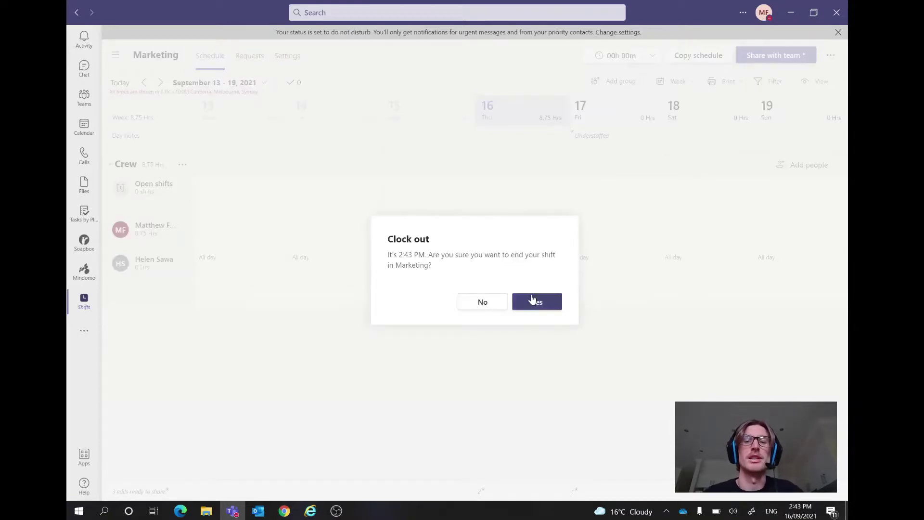
left_click(532, 300)
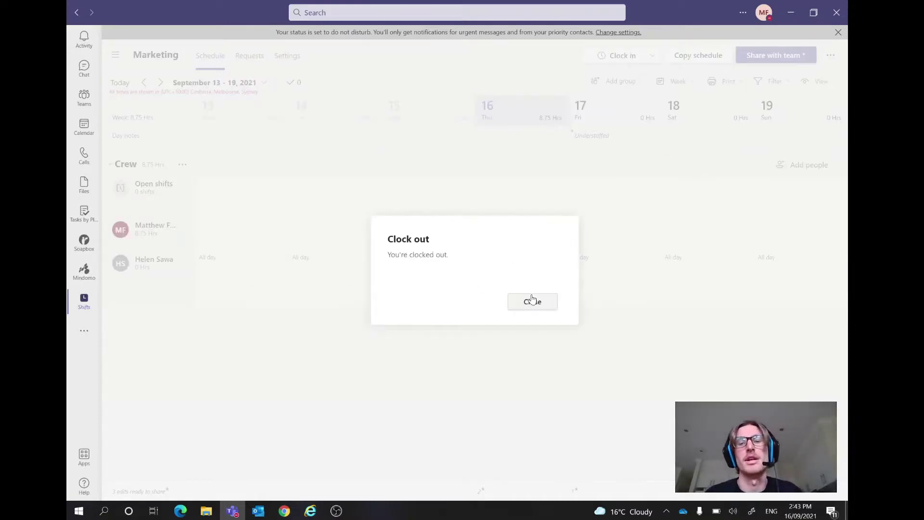
Close the clock-out confirmation to see the week schedule with 3 pending edits
left_click(532, 301)
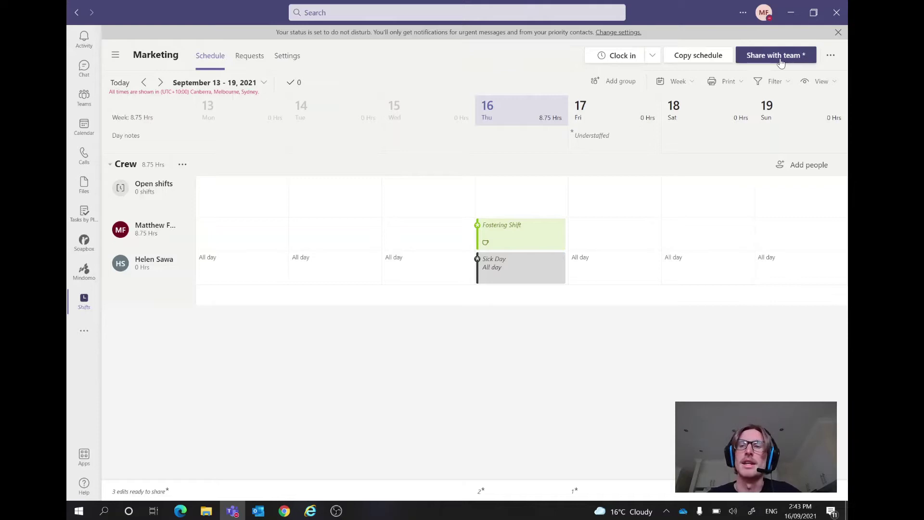
left_click(780, 63)
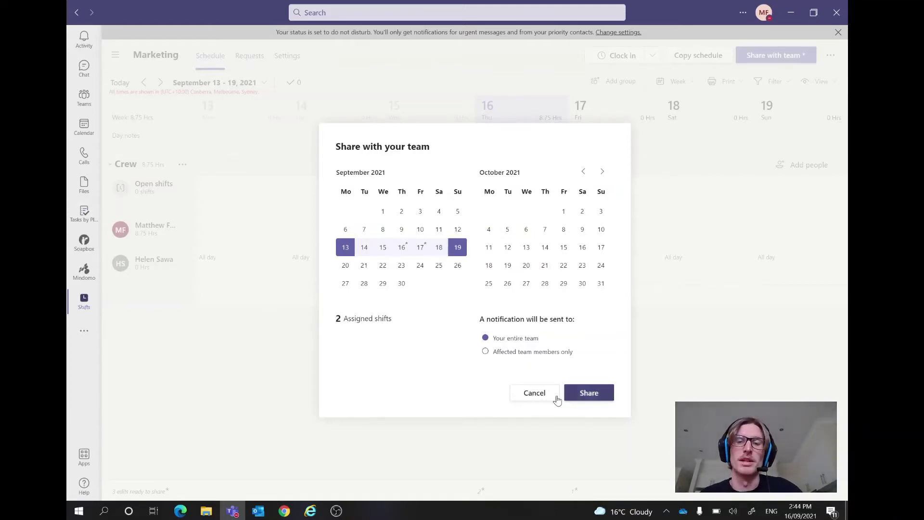
left_click(528, 395)
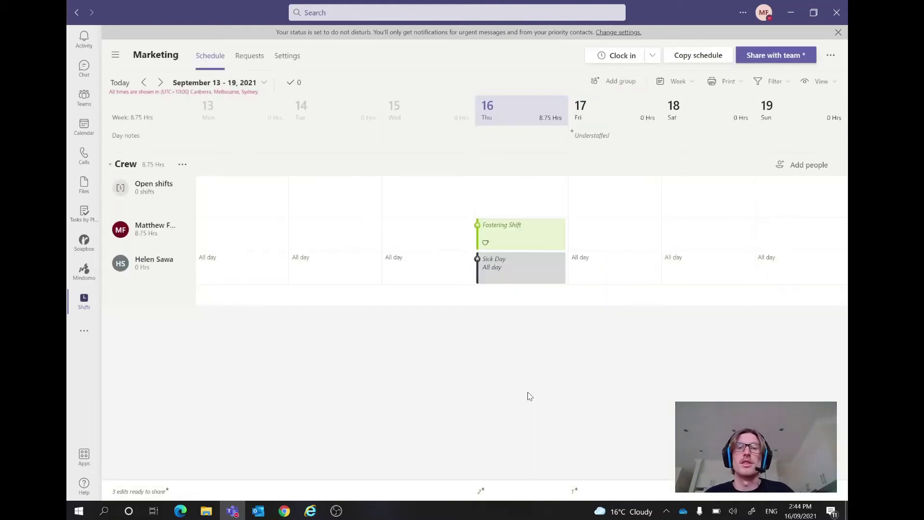